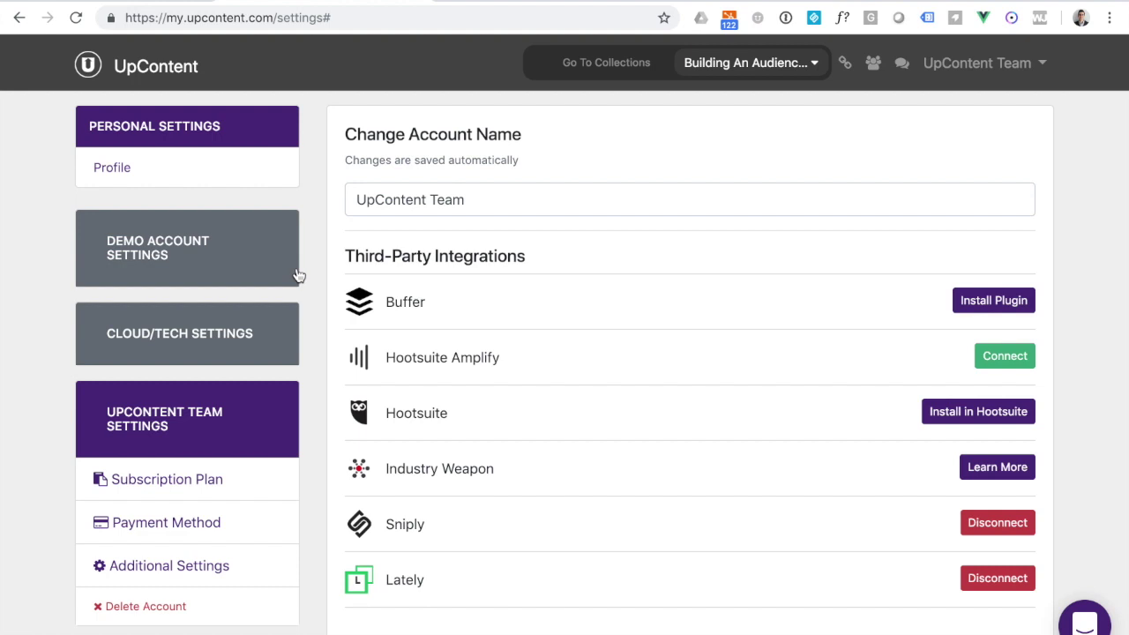
- In the Building An Audience topic feed, select the Instagram e-commerce Stories article and the "4 brand tone of voice examples" article
{"action": "left_click", "coordinate": [156, 70]}
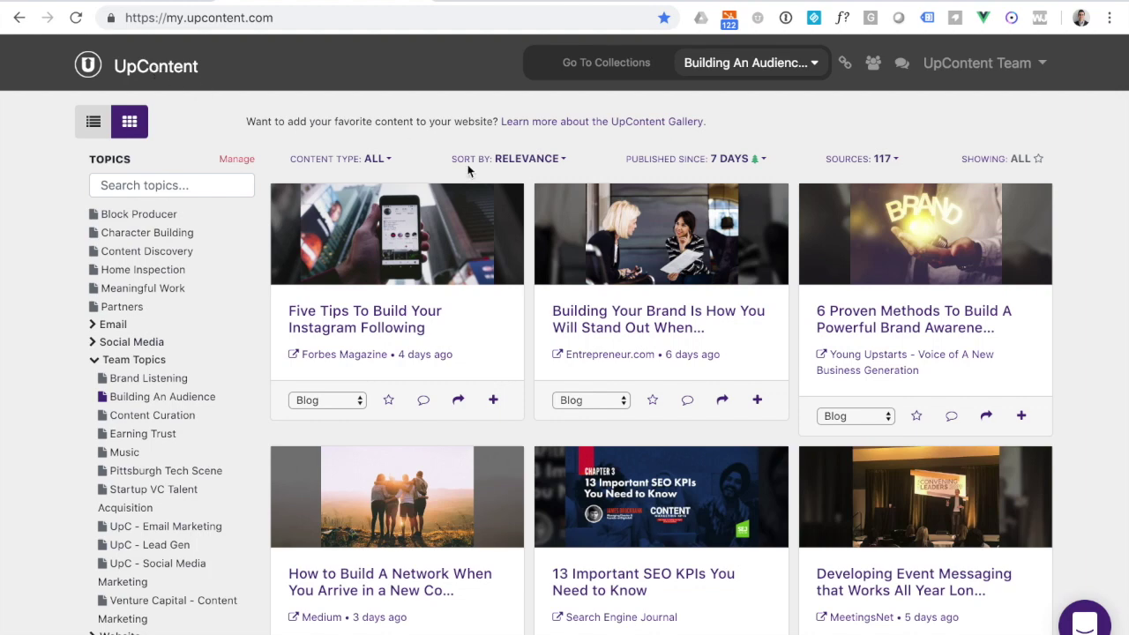
{"action": "scroll", "coordinate": [624, 357], "scroll_direction": "down", "scroll_amount": 5}
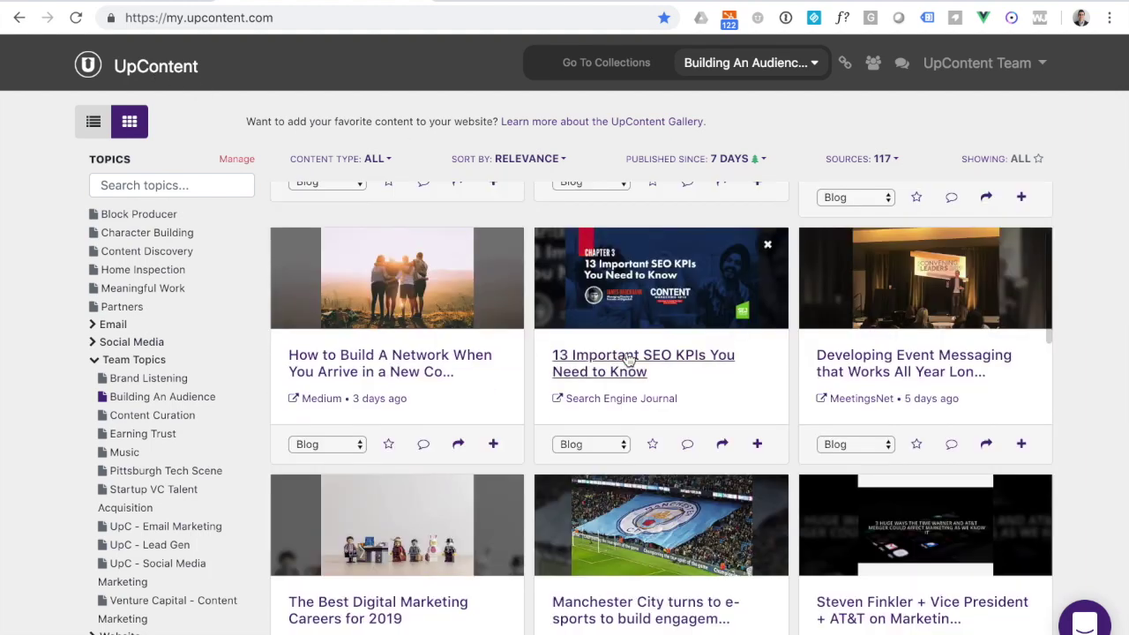
{"action": "scroll", "coordinate": [628, 357], "scroll_direction": "down", "scroll_amount": 10}
{"action": "scroll", "coordinate": [627, 353], "scroll_direction": "down", "scroll_amount": 6}
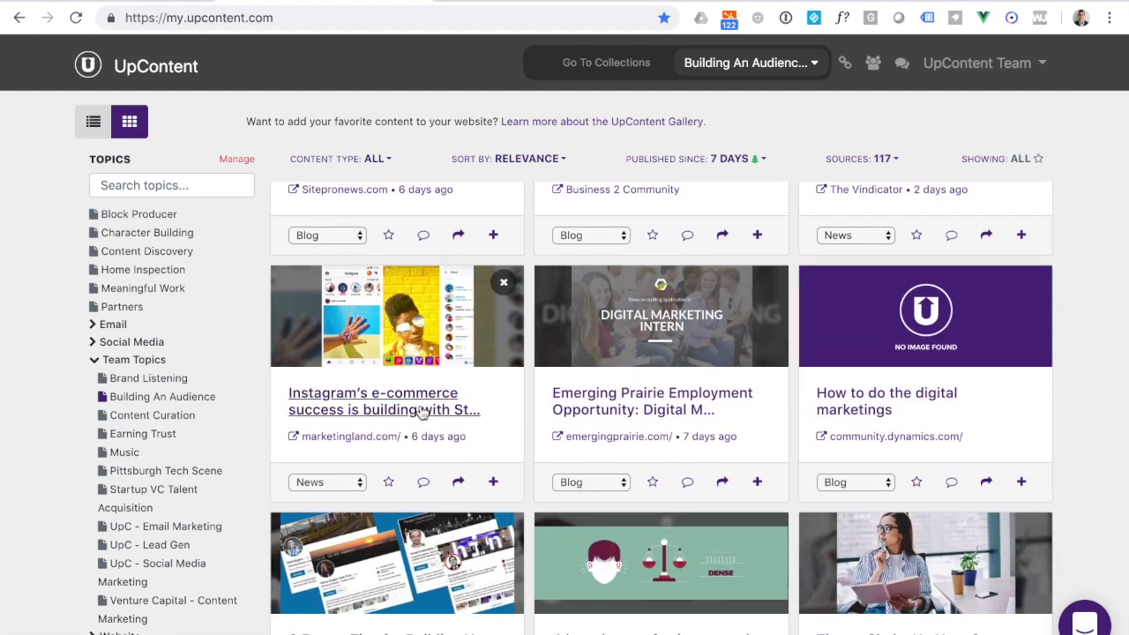
{"action": "left_click", "coordinate": [493, 483]}
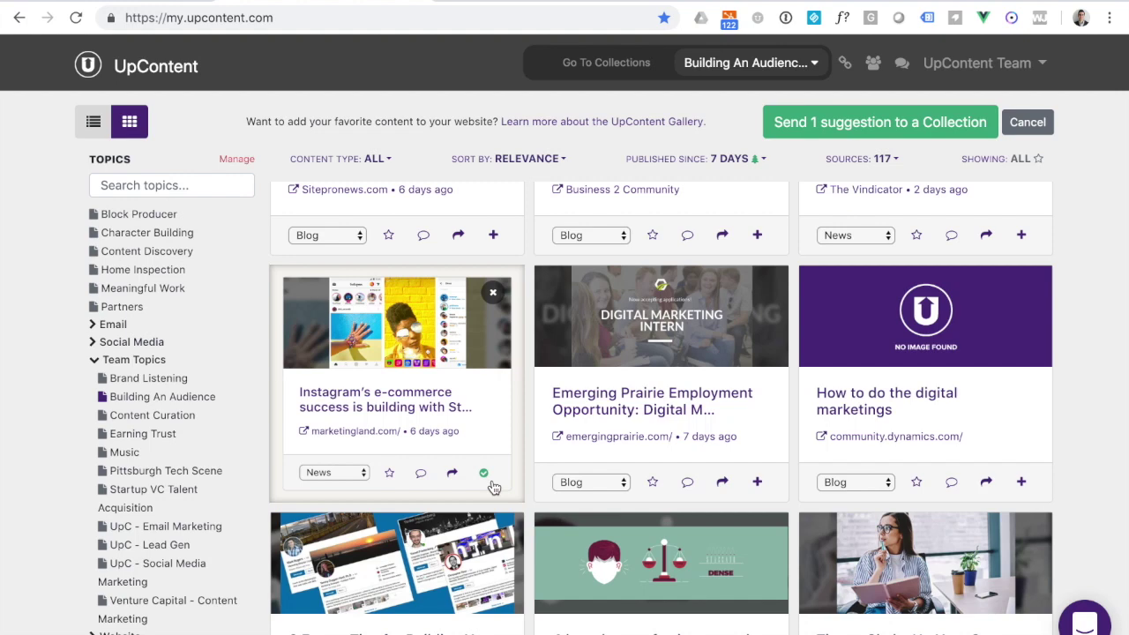
{"action": "scroll", "coordinate": [490, 485], "scroll_direction": "down", "scroll_amount": 3}
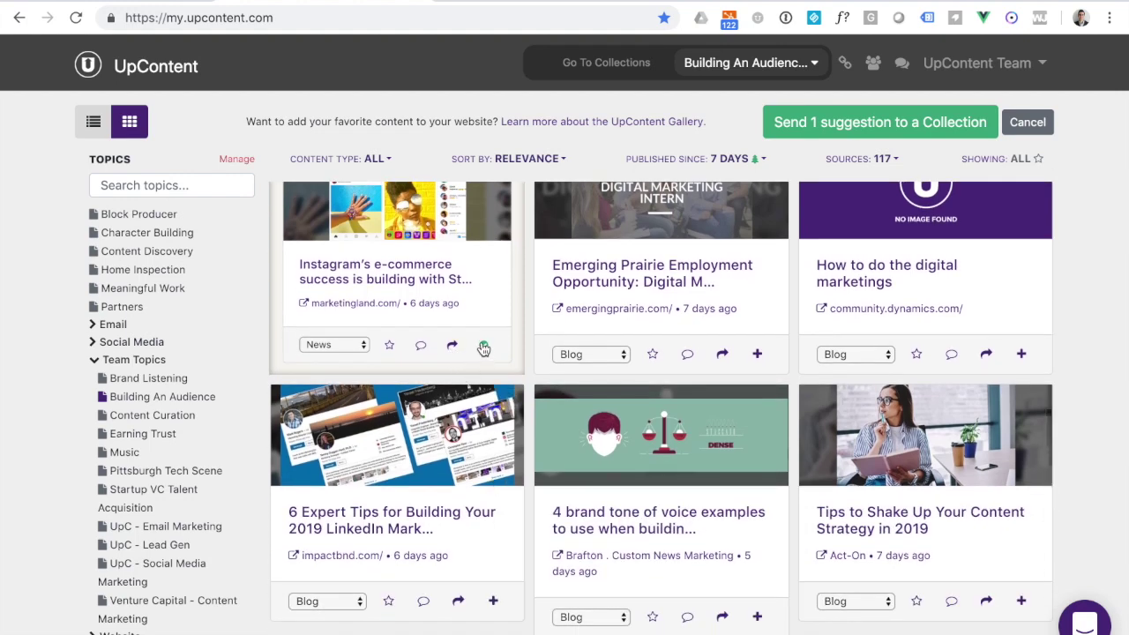
{"action": "left_click", "coordinate": [757, 617]}
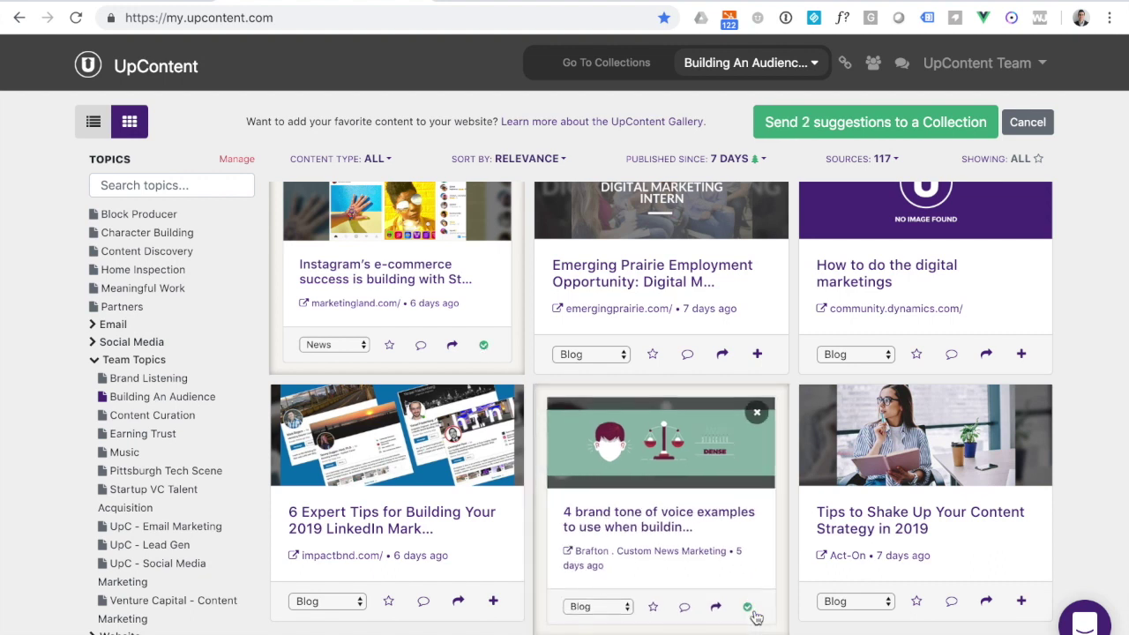
- Send the two selected suggestions to the Lately - UpC collection under Social Media
{"action": "left_click", "coordinate": [829, 128]}
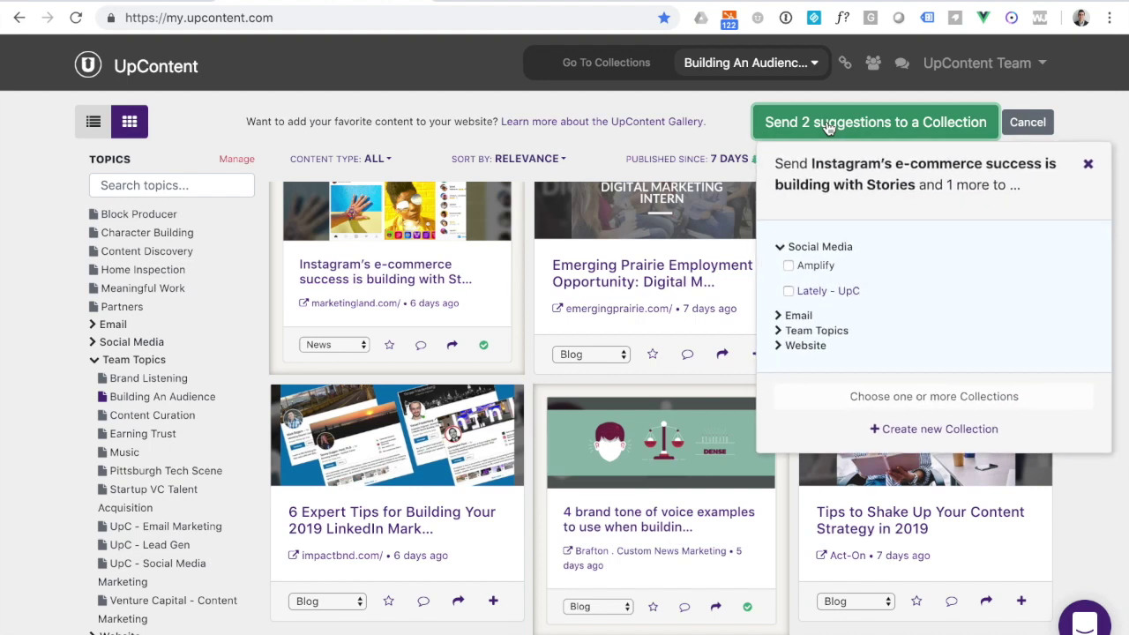
{"action": "left_click", "coordinate": [797, 316]}
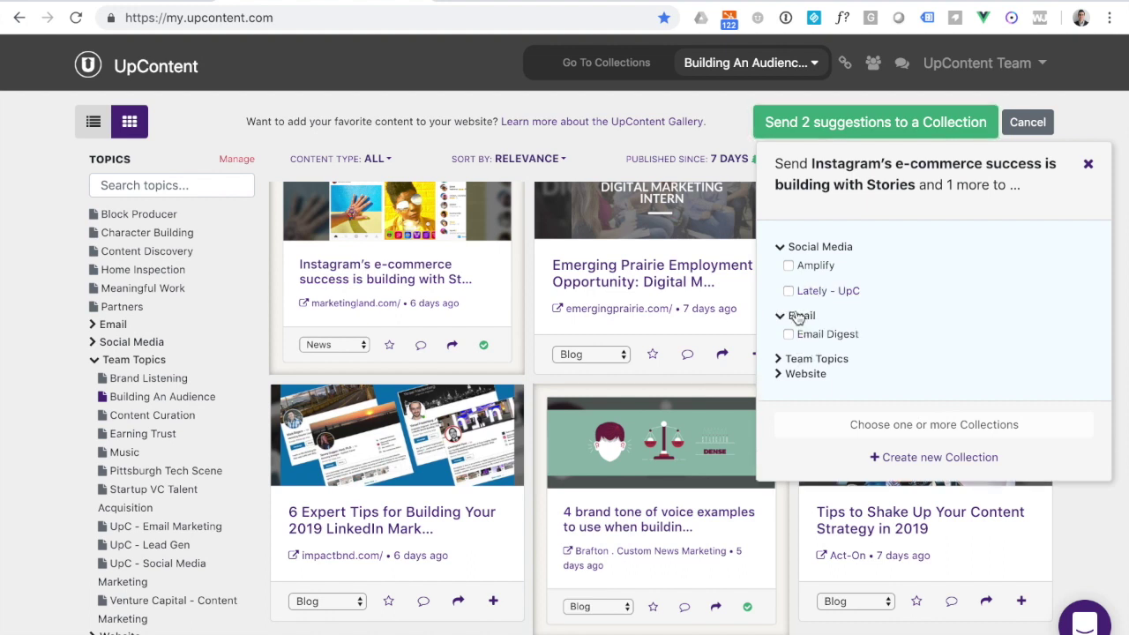
{"action": "left_click", "coordinate": [804, 360]}
{"action": "left_click", "coordinate": [808, 403]}
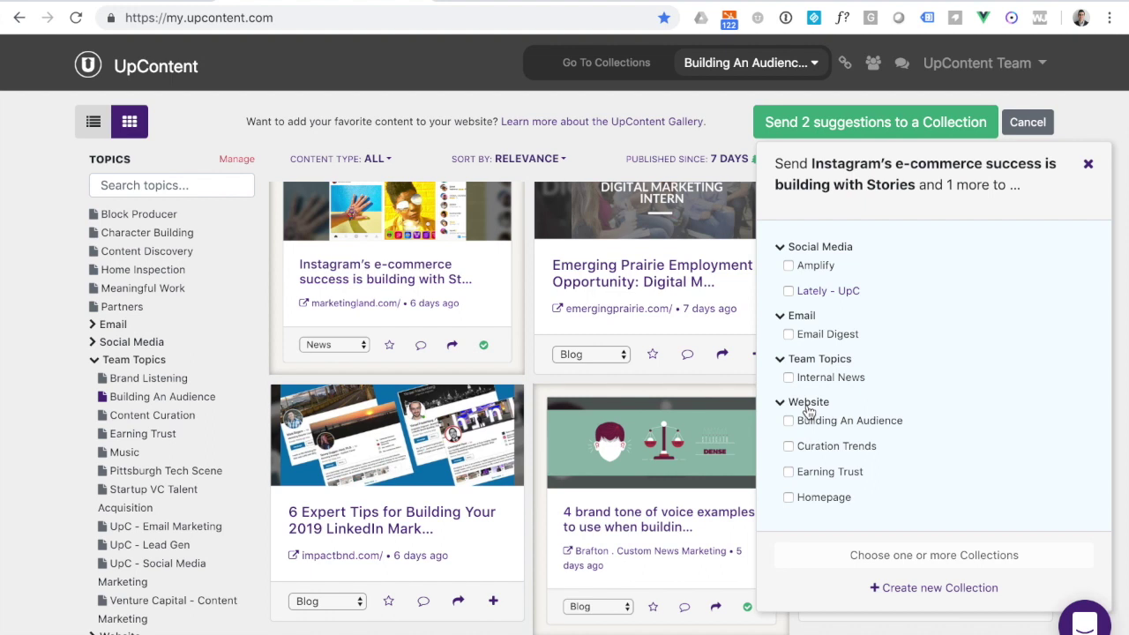
{"action": "left_click", "coordinate": [789, 291]}
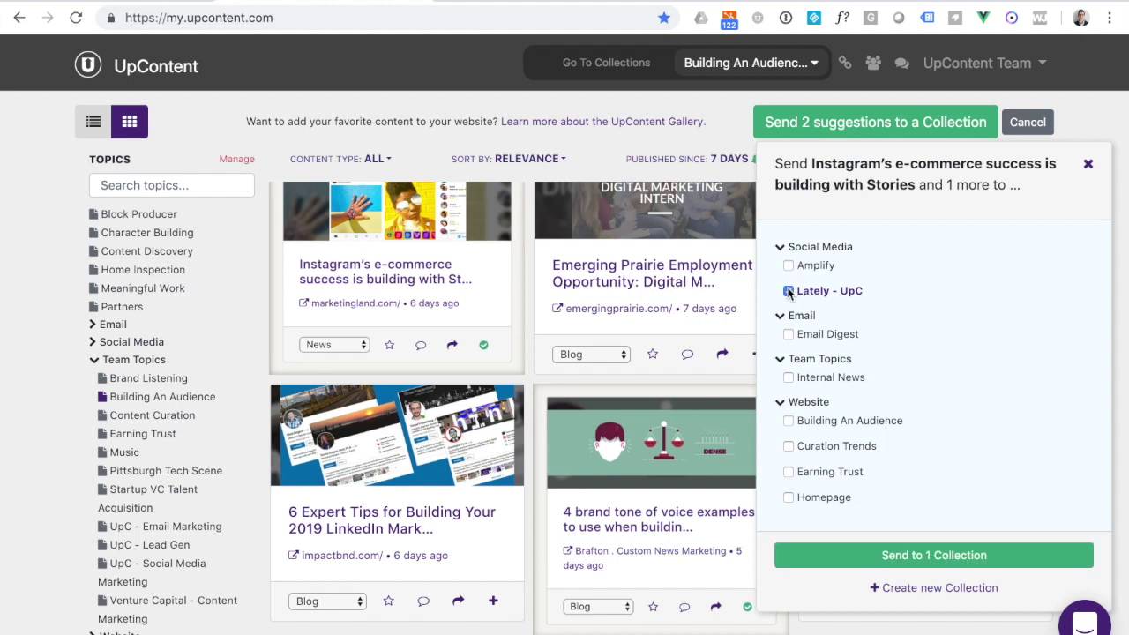
{"action": "left_click", "coordinate": [942, 557]}
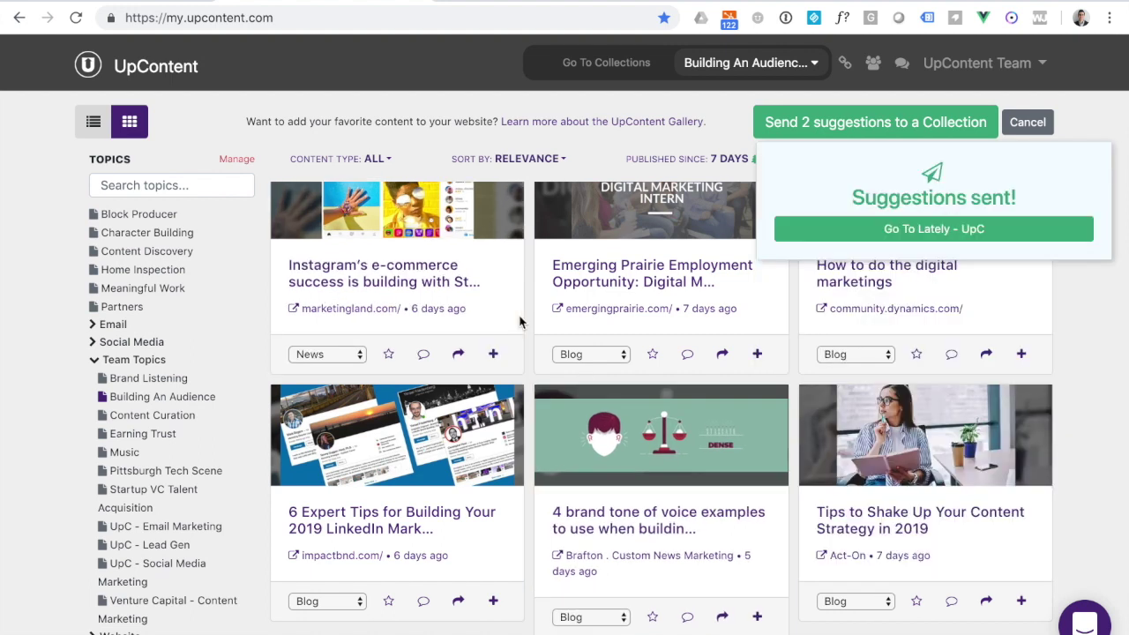
- Go to the Lately - UpC collection and look over its articles and the collection management options
{"action": "left_click", "coordinate": [583, 63]}
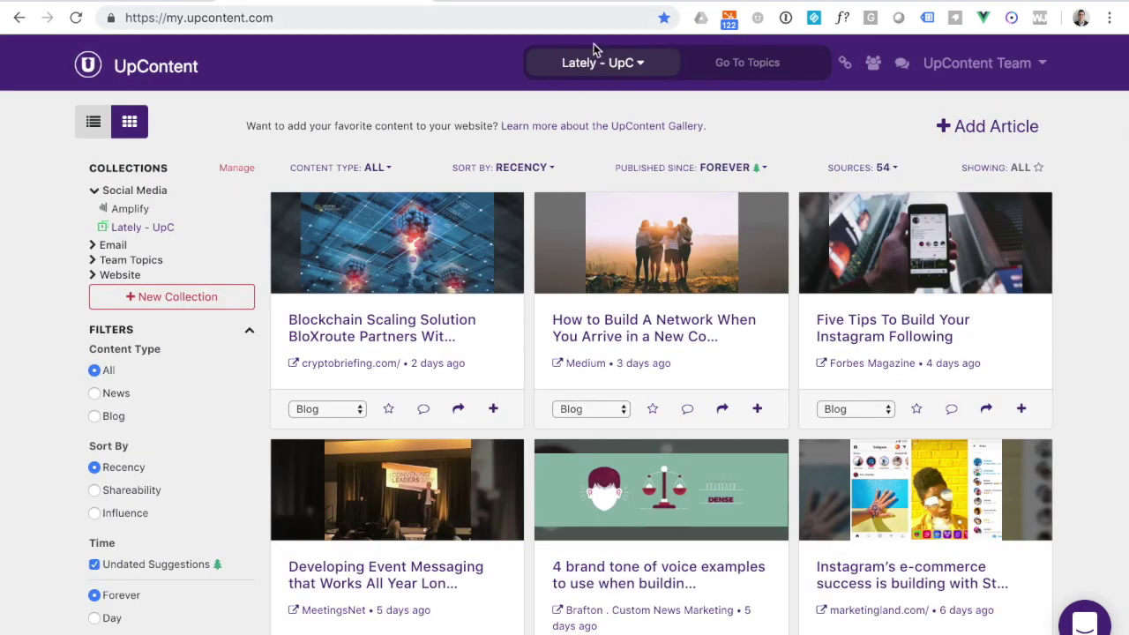
{"action": "left_click", "coordinate": [591, 69]}
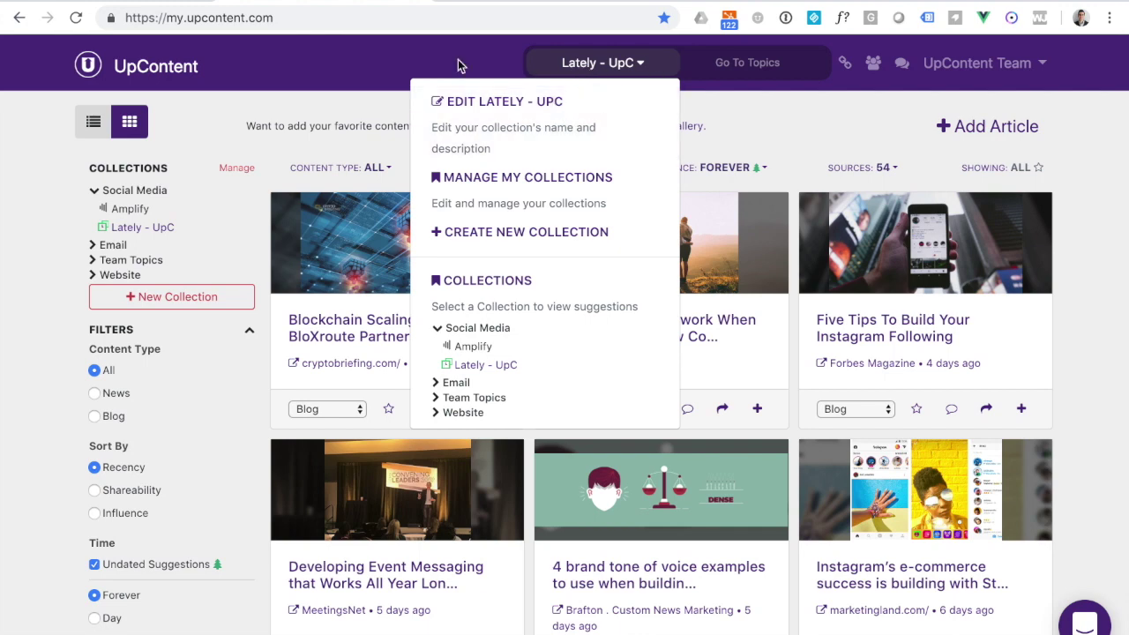
{"action": "left_click", "coordinate": [392, 60]}
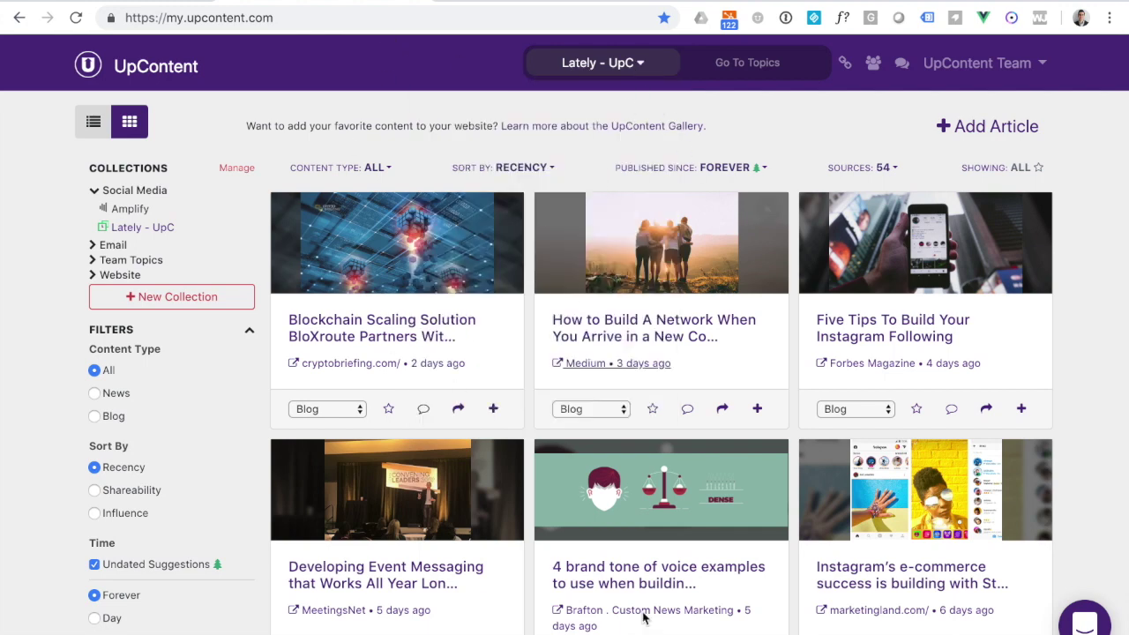
{"action": "left_click", "coordinate": [575, 64]}
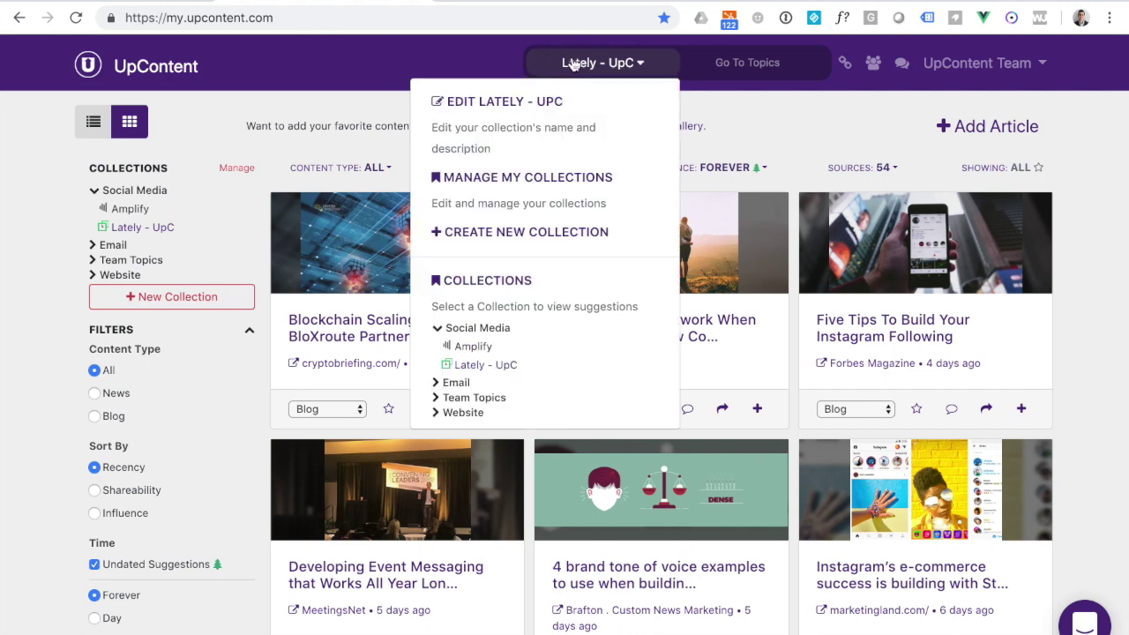
- Switch to Lately, reload the autogenerate page, and review the temporary drafts generated from the marketingland.com Instagram Stories article
{"action": "left_click", "coordinate": [105, 1]}
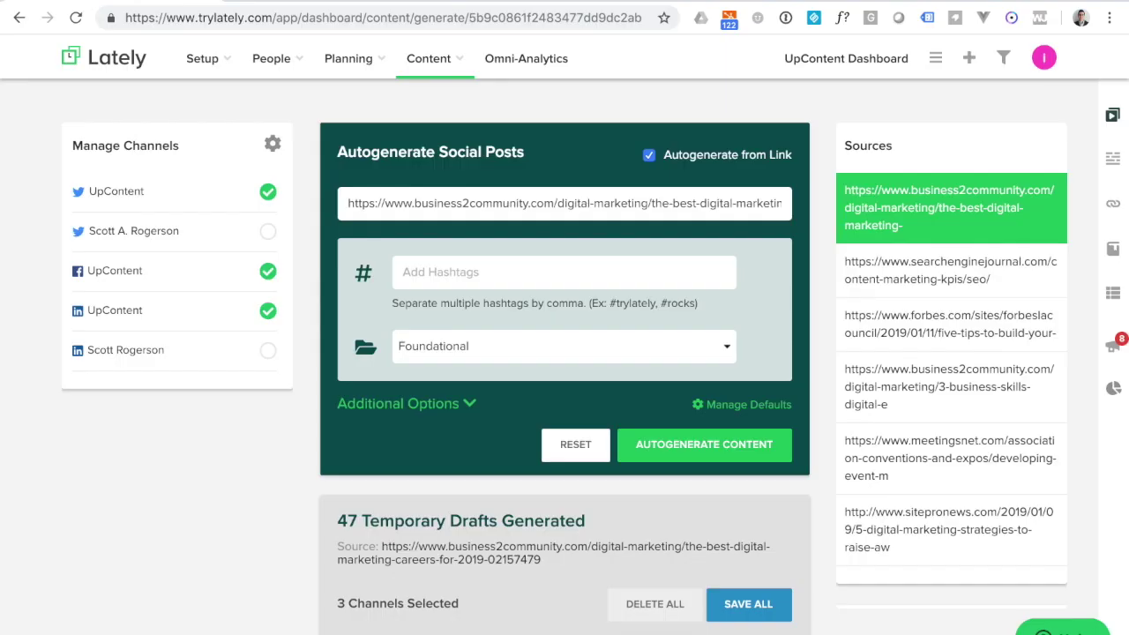
{"action": "left_click", "coordinate": [78, 17]}
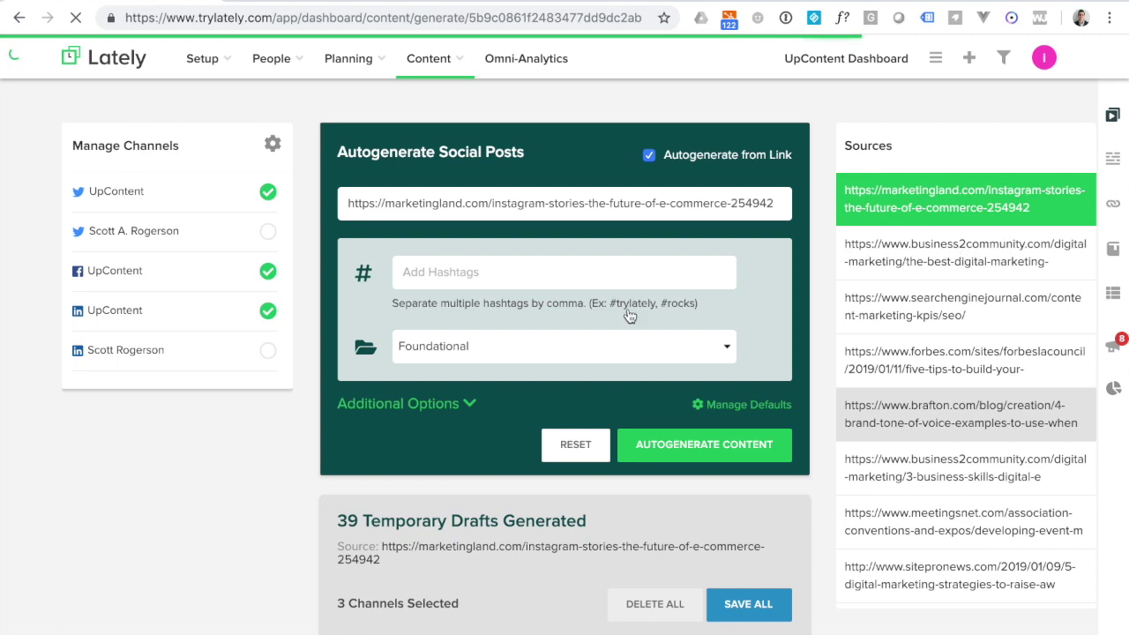
{"action": "scroll", "coordinate": [501, 374], "scroll_direction": "down", "scroll_amount": 1}
{"action": "scroll", "coordinate": [501, 375], "scroll_direction": "down", "scroll_amount": 3}
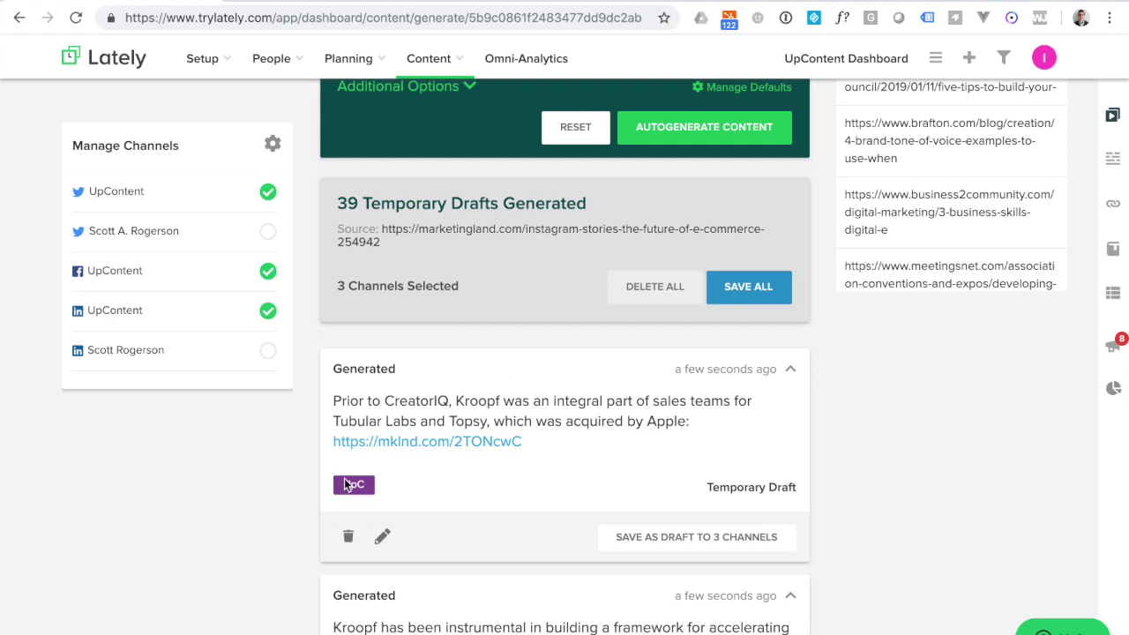
{"action": "scroll", "coordinate": [486, 457], "scroll_direction": "down", "scroll_amount": 5}
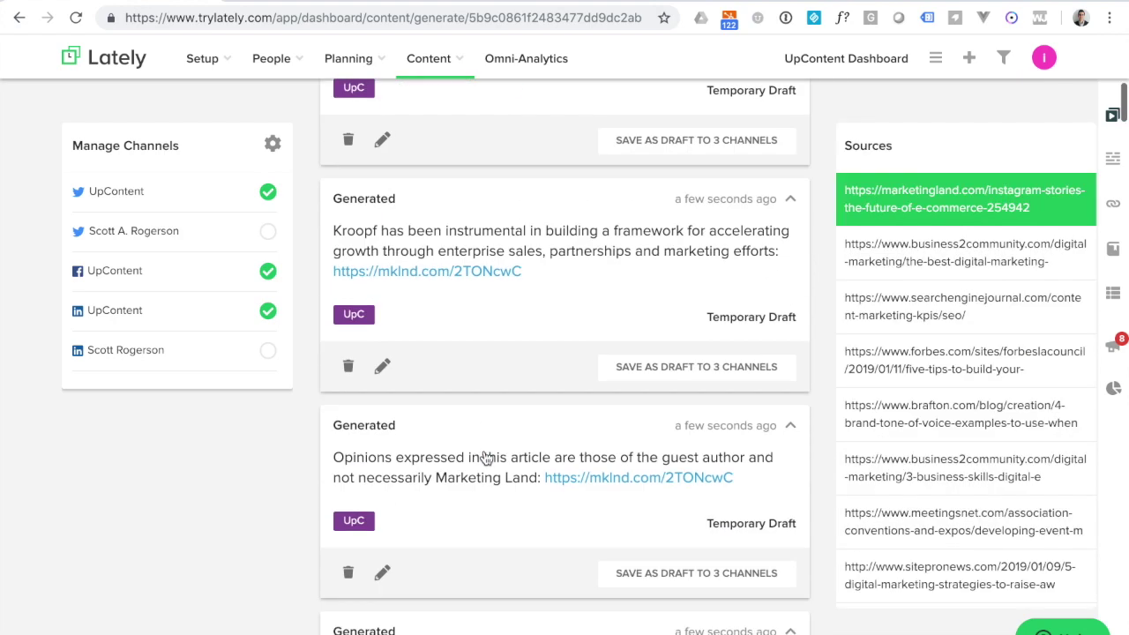
{"action": "scroll", "coordinate": [486, 457], "scroll_direction": "up", "scroll_amount": 6}
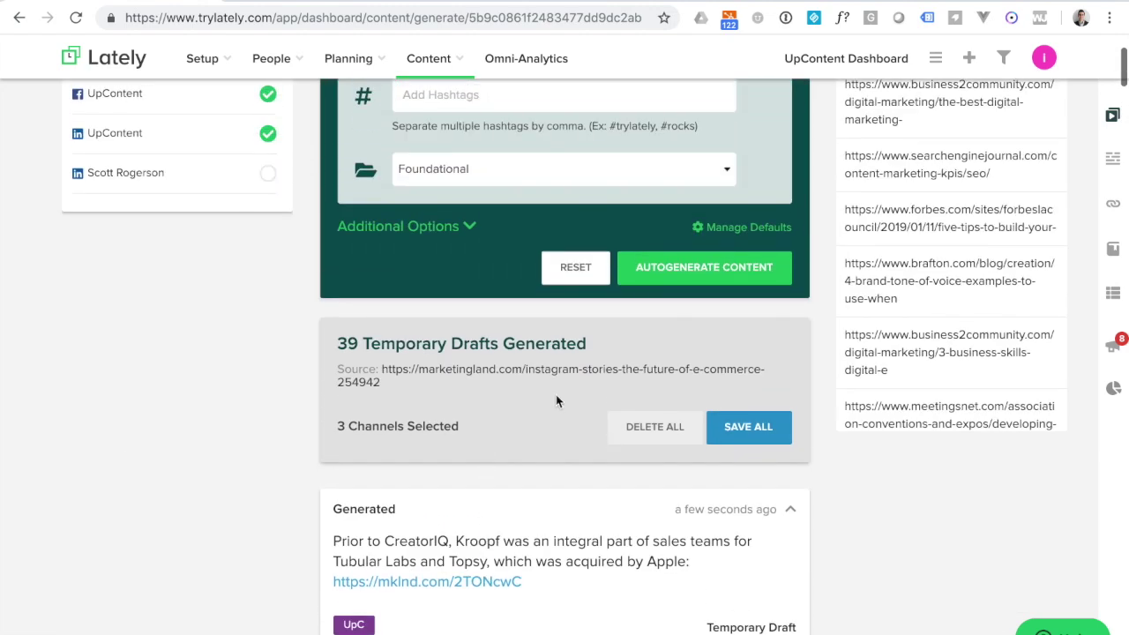
- Review the Autogenerate Default Options, close them, and show the drafts generated from the Forbes Instagram-following article
{"action": "left_click", "coordinate": [736, 227]}
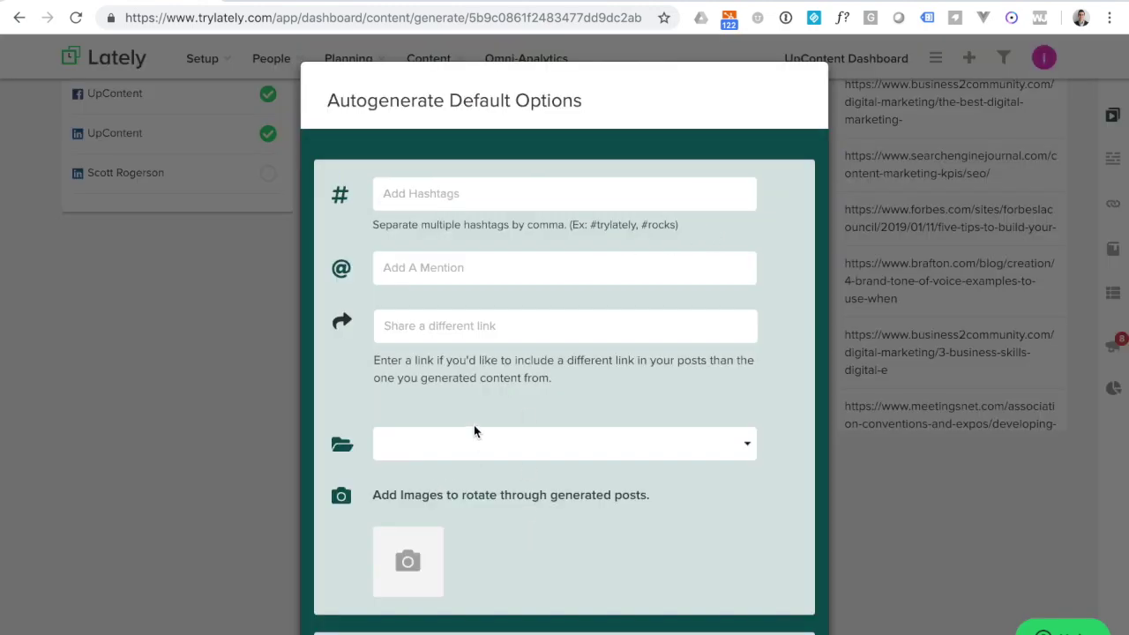
{"action": "scroll", "coordinate": [588, 430], "scroll_direction": "down", "scroll_amount": 3}
{"action": "left_click", "coordinate": [741, 603]}
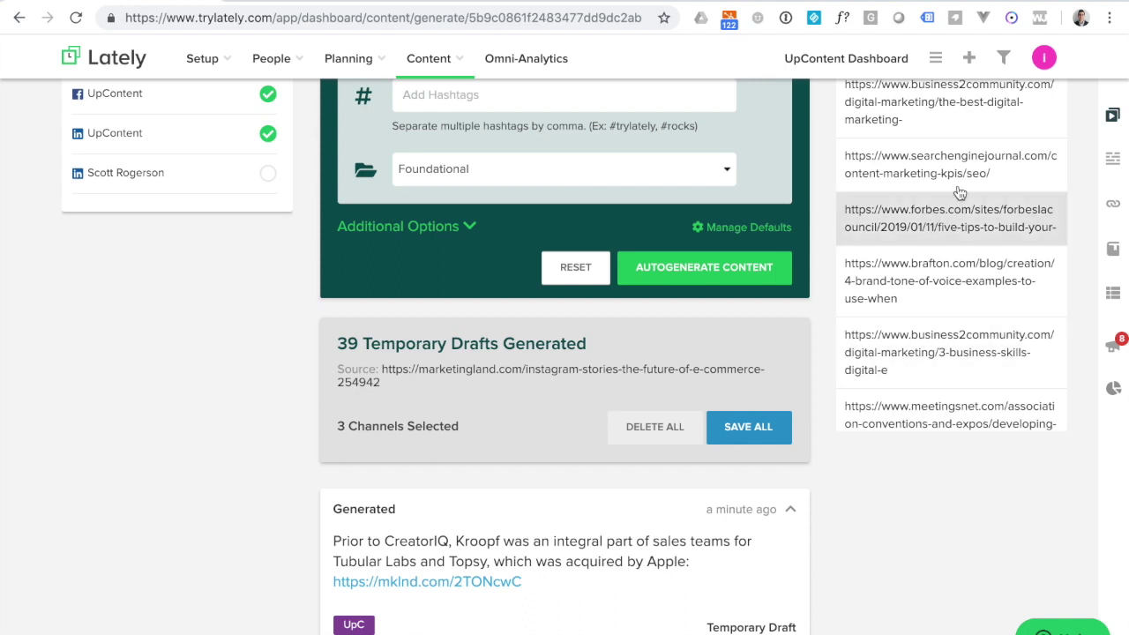
{"action": "left_click", "coordinate": [989, 208]}
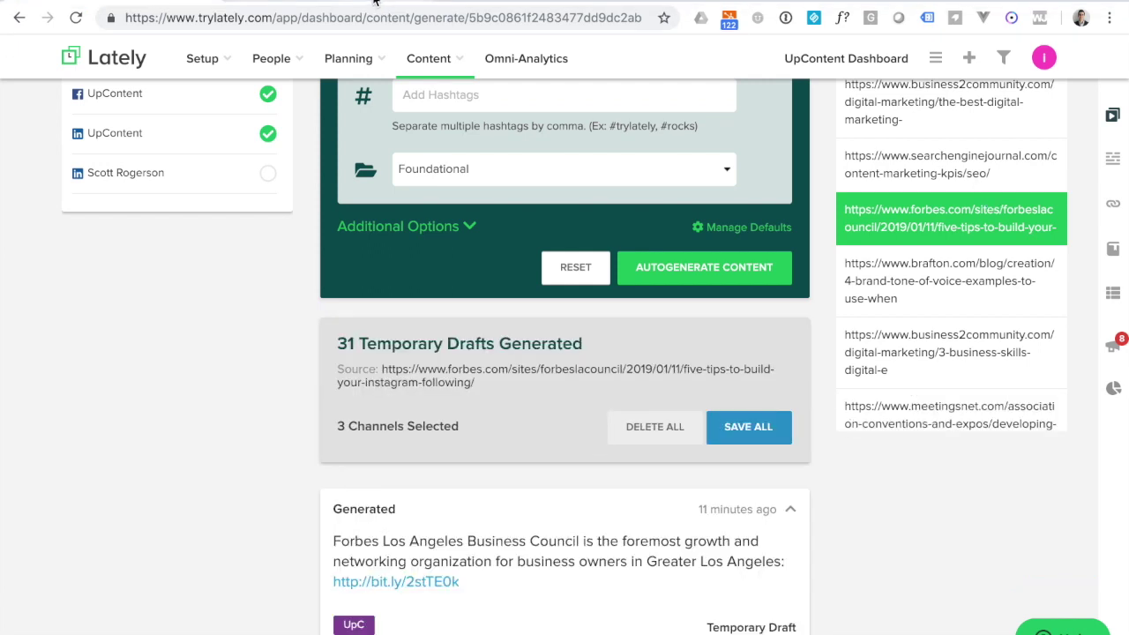
- Switch back to UpContent and view the form for adding an article to the Lately - UpC collection via URL
{"action": "left_click", "coordinate": [377, 4]}
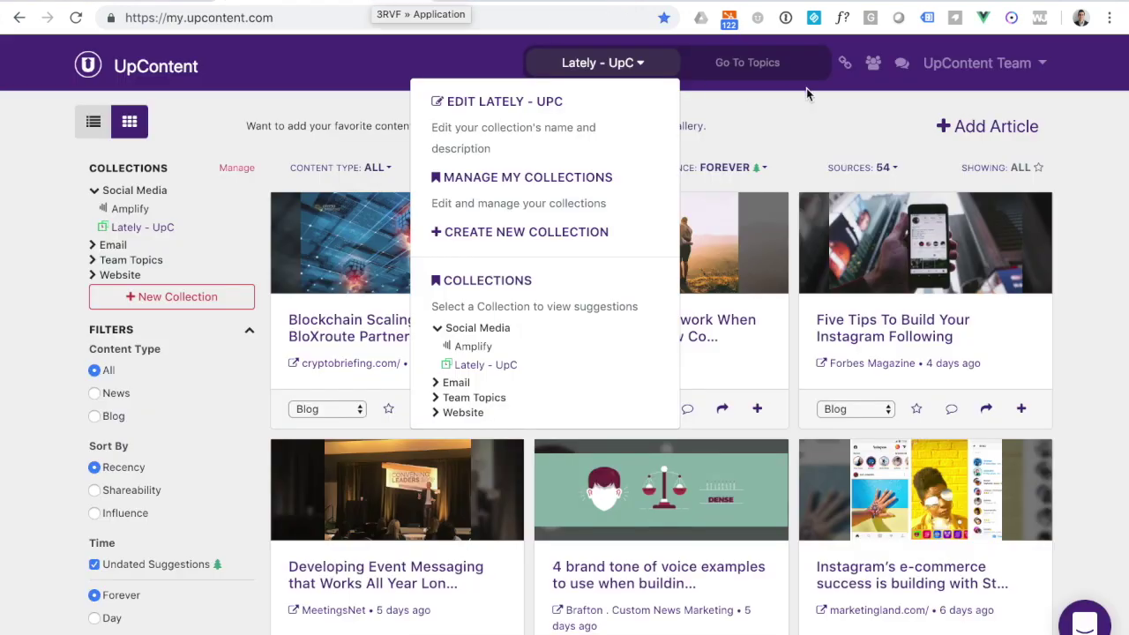
{"action": "left_click", "coordinate": [851, 113]}
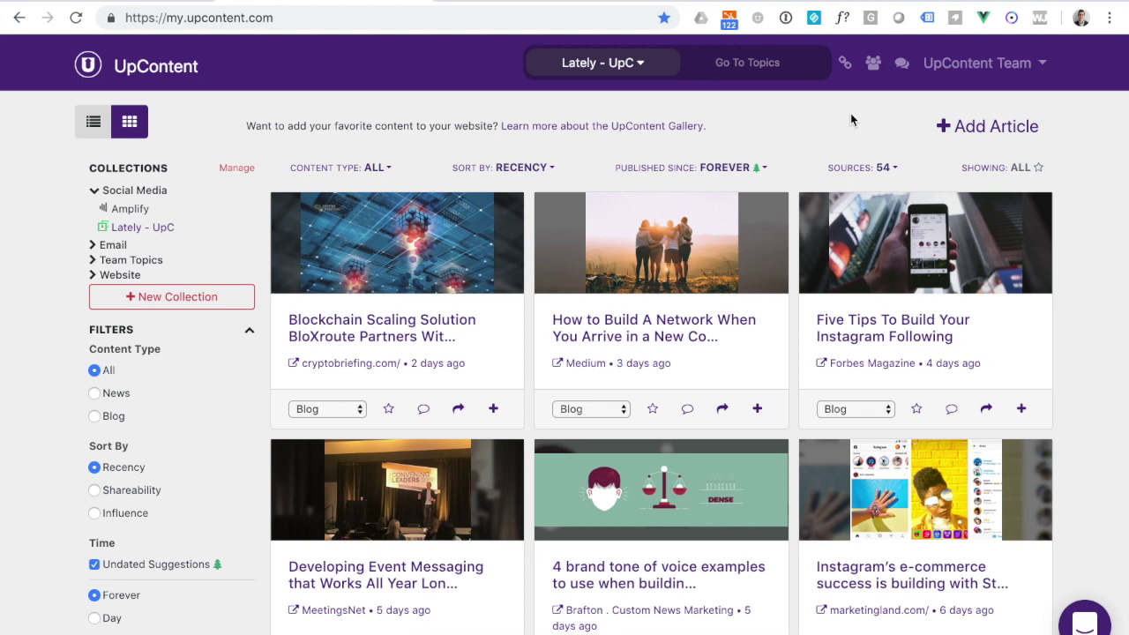
{"action": "left_click", "coordinate": [977, 129]}
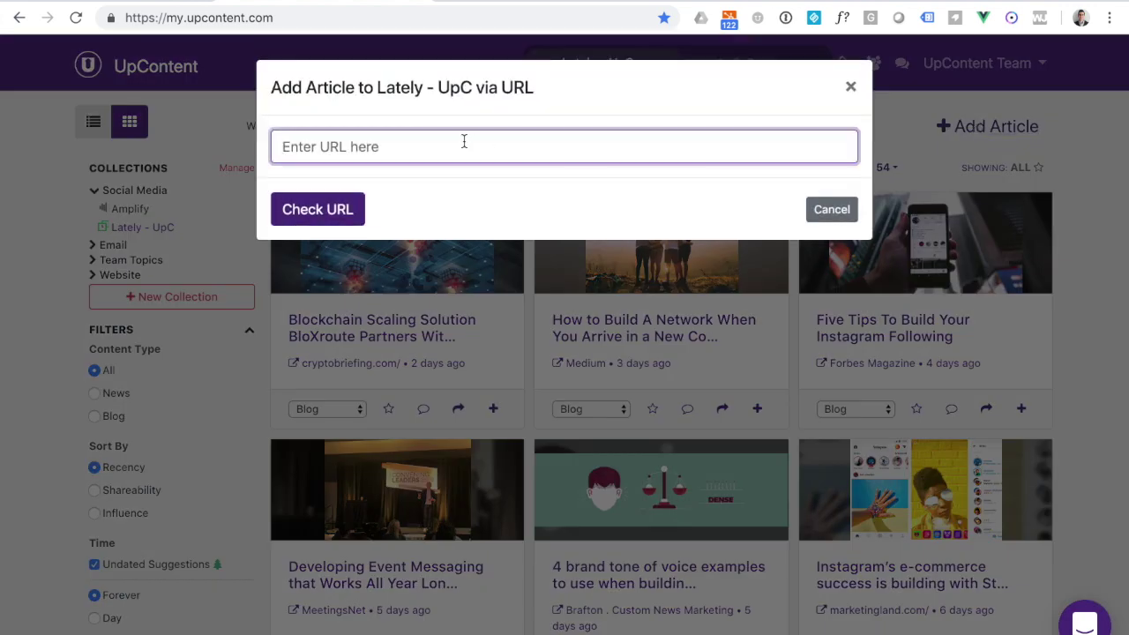
{"action": "left_click", "coordinate": [833, 206]}
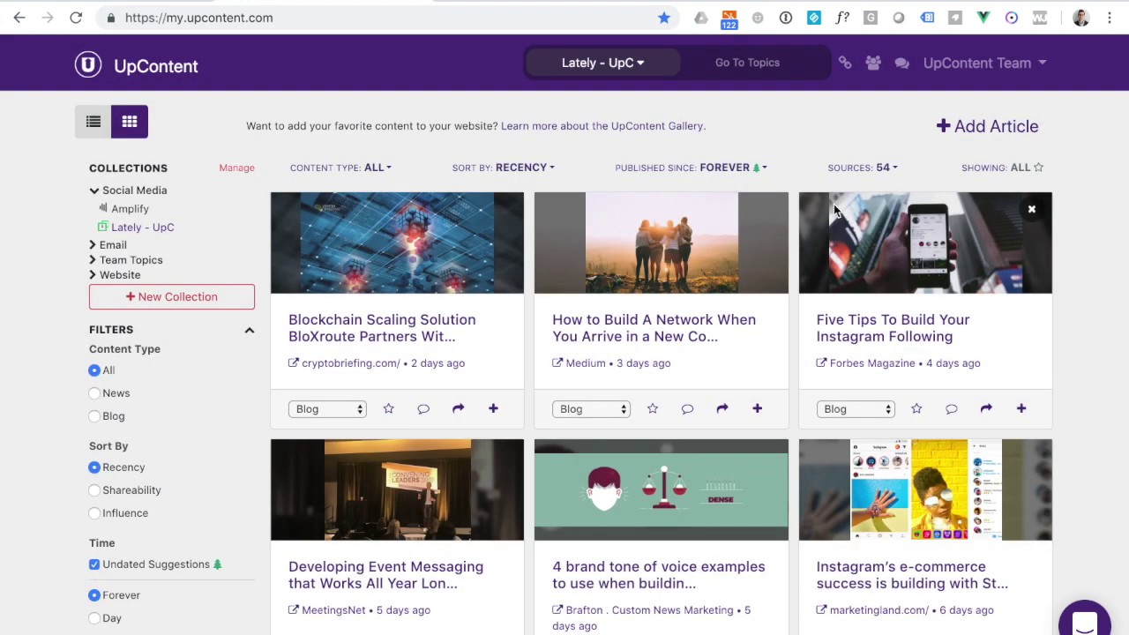